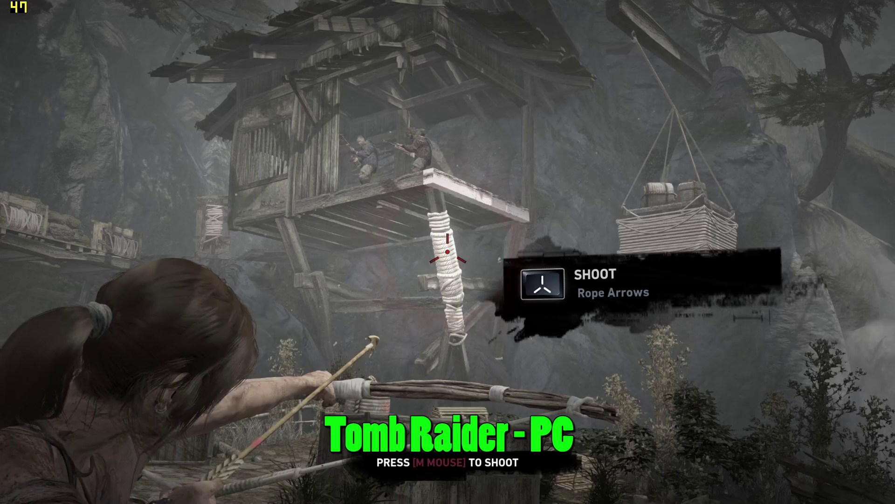
middle_click(447, 252)
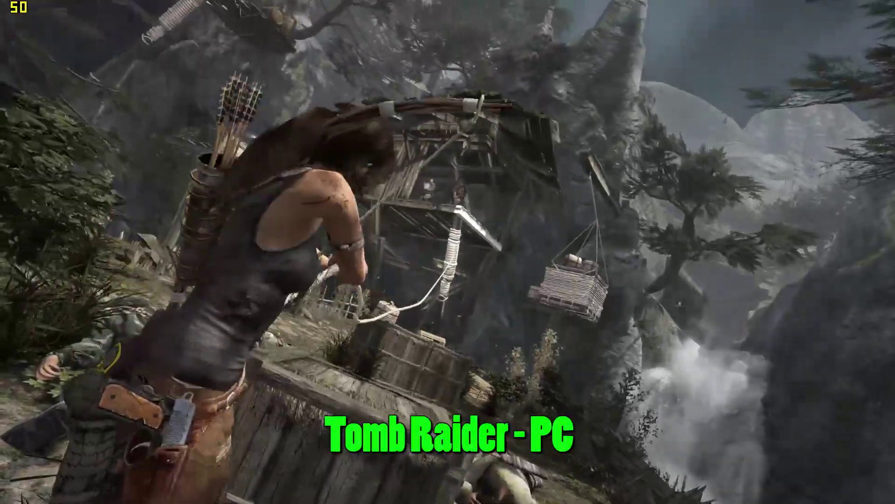
key(s)
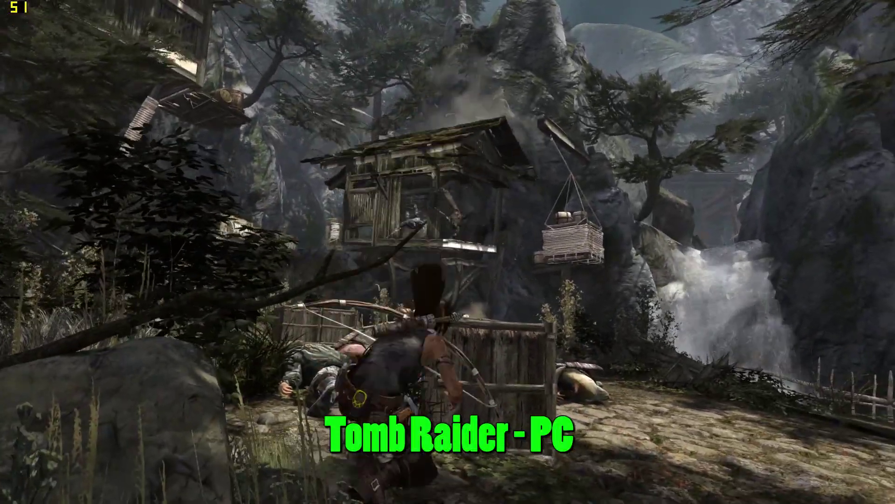
key(d)
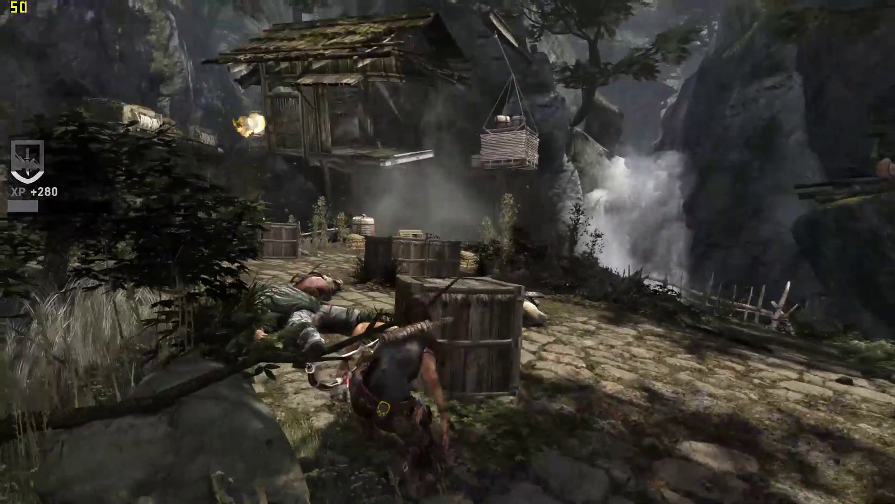
key(w)
right_click(448, 252)
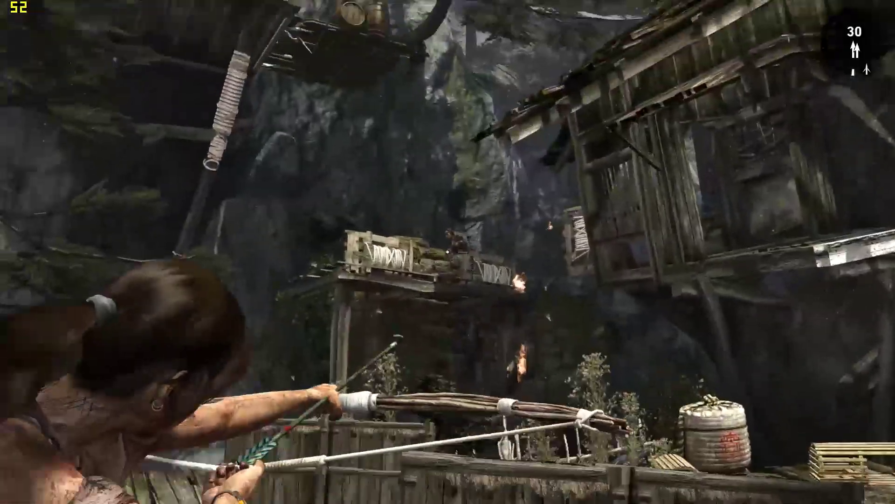
click(448, 252)
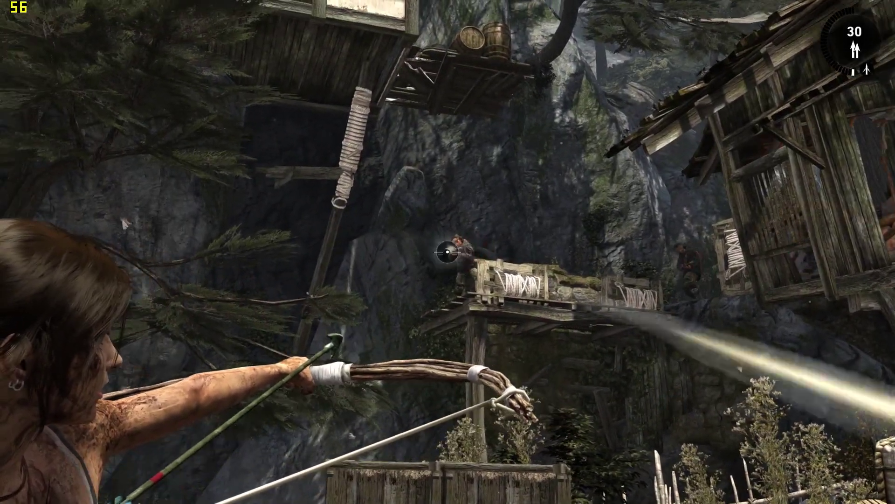
click(448, 252)
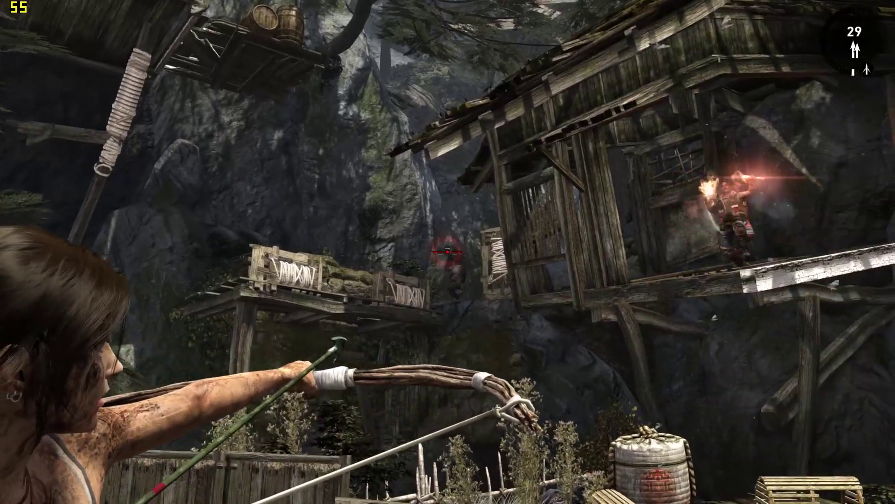
click(448, 251)
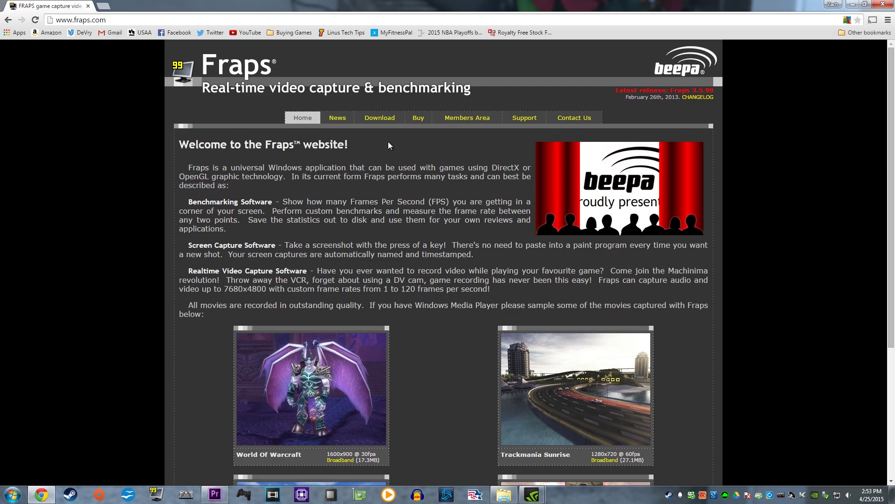
click(302, 19)
text(www.fraps)
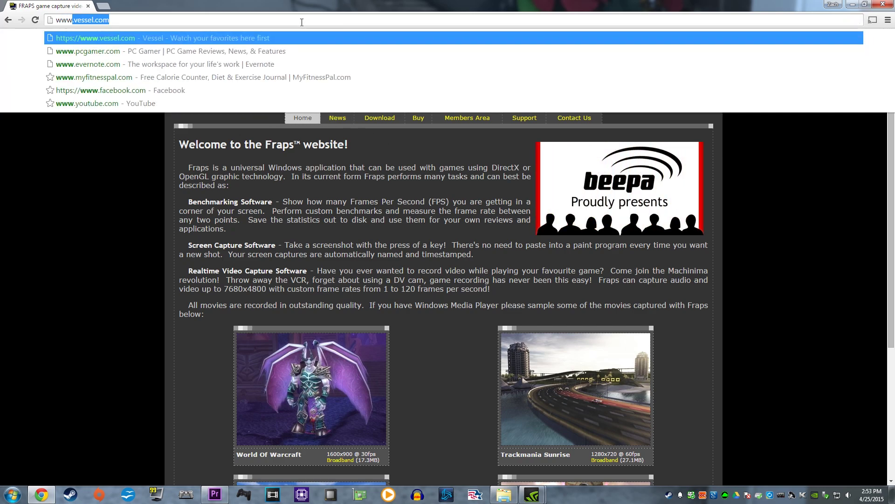
key(Return)
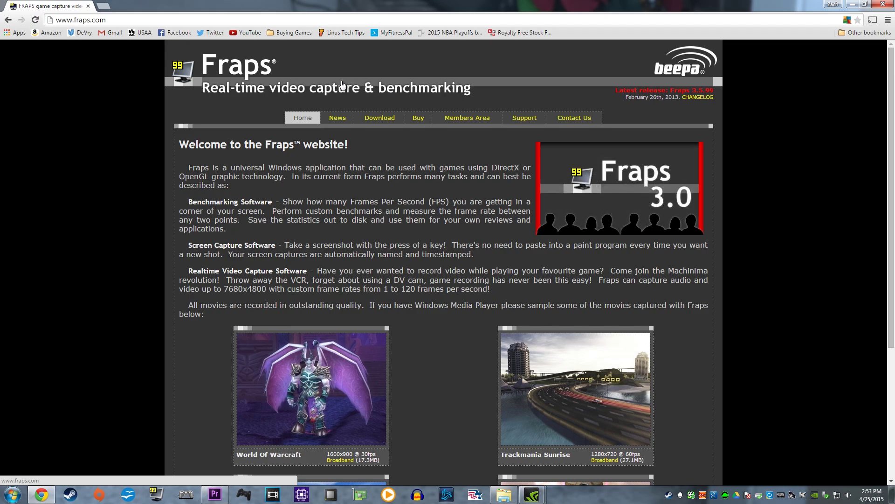
Look through the Fraps site's sections, including Download and Support, and return to the home page to review its content.
click(345, 118)
click(381, 119)
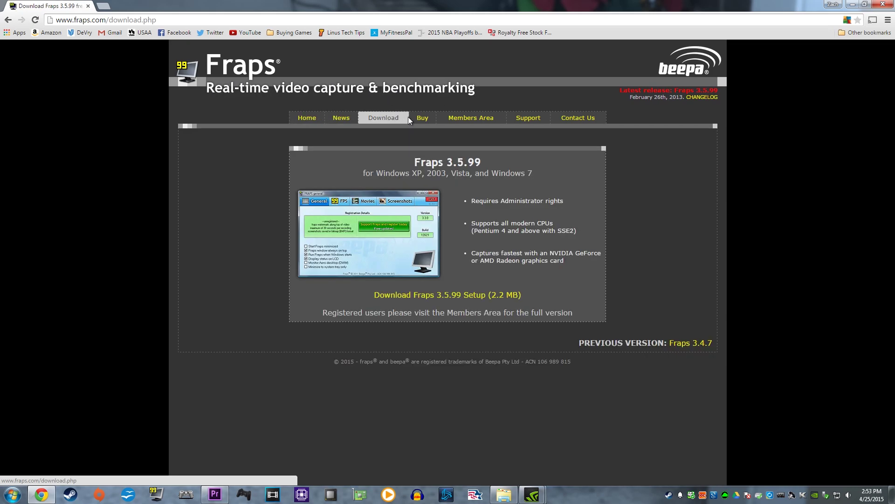
click(422, 117)
click(459, 119)
click(529, 118)
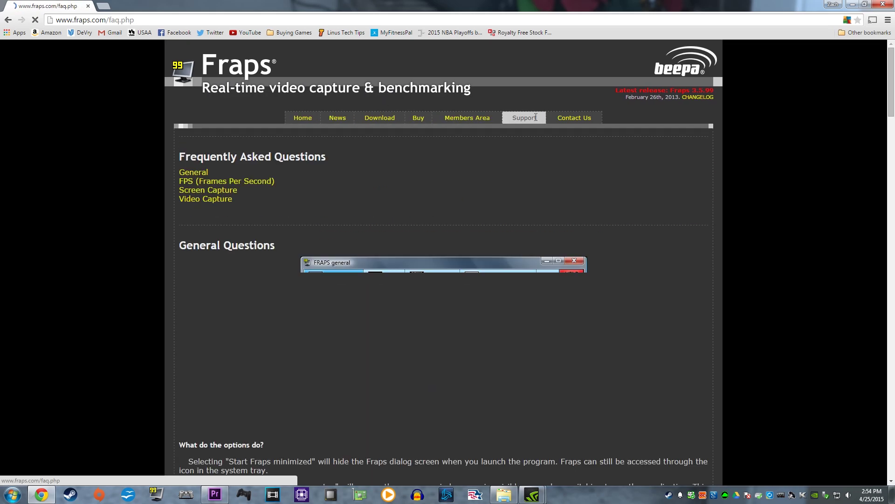
click(578, 119)
click(313, 119)
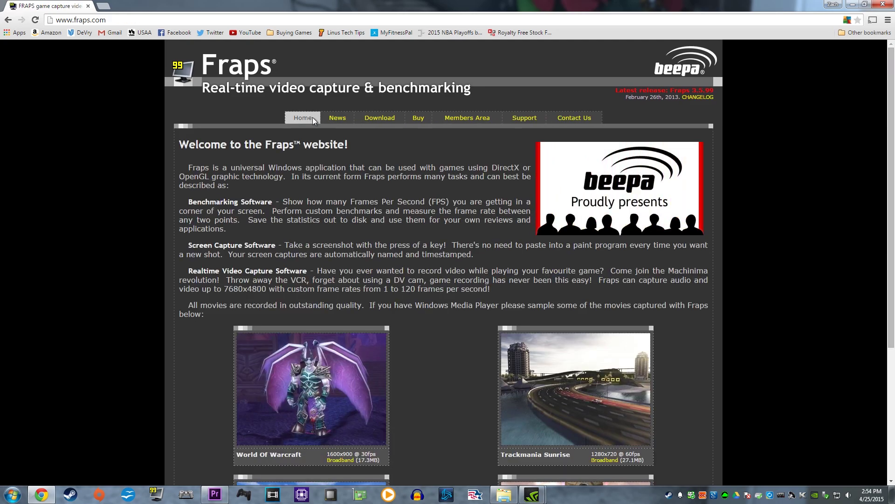
scroll(313, 117, down, 5)
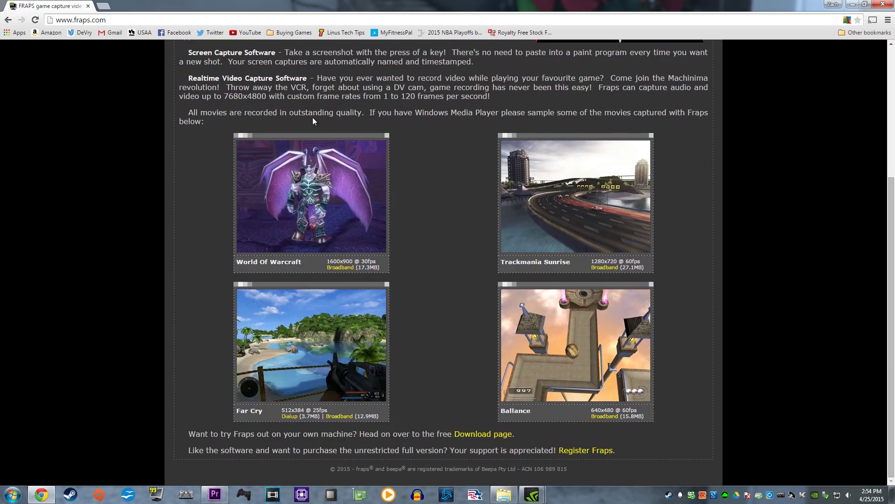
scroll(312, 118, up, 5)
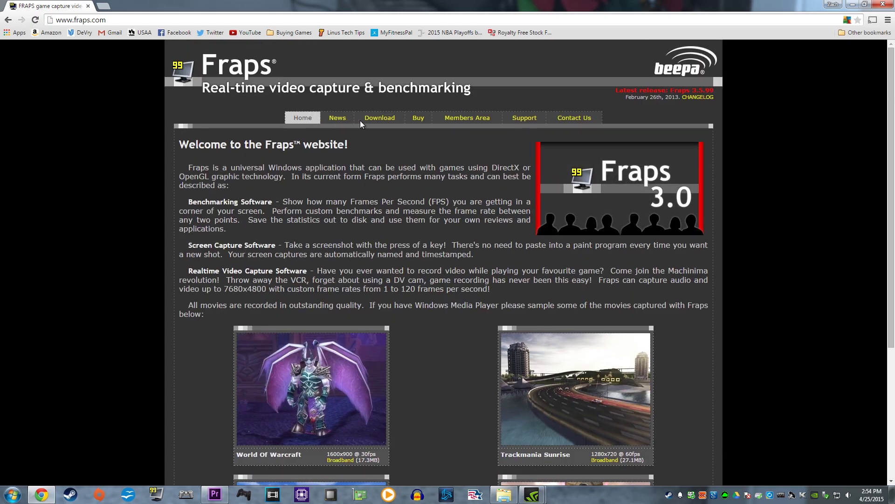
Download the Fraps 3.5.99 setup file from the Fraps site and run the installer.
click(391, 118)
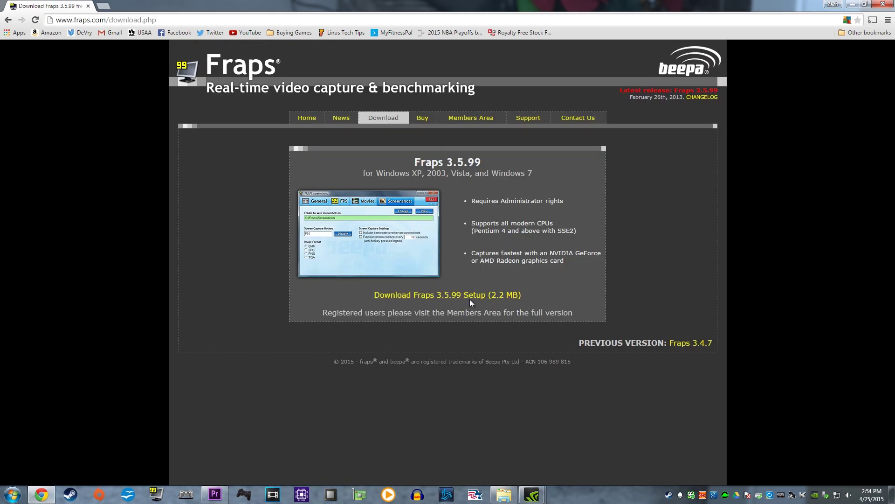
click(471, 298)
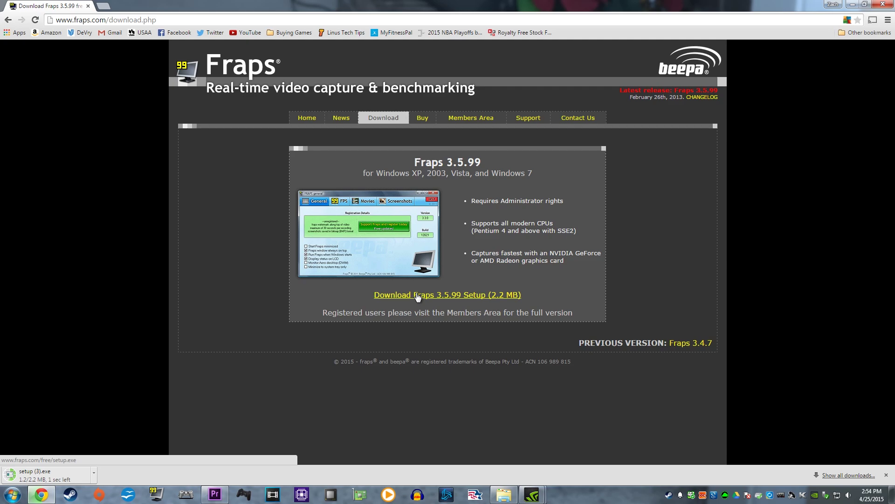
click(49, 477)
drag(48, 477, 48, 477)
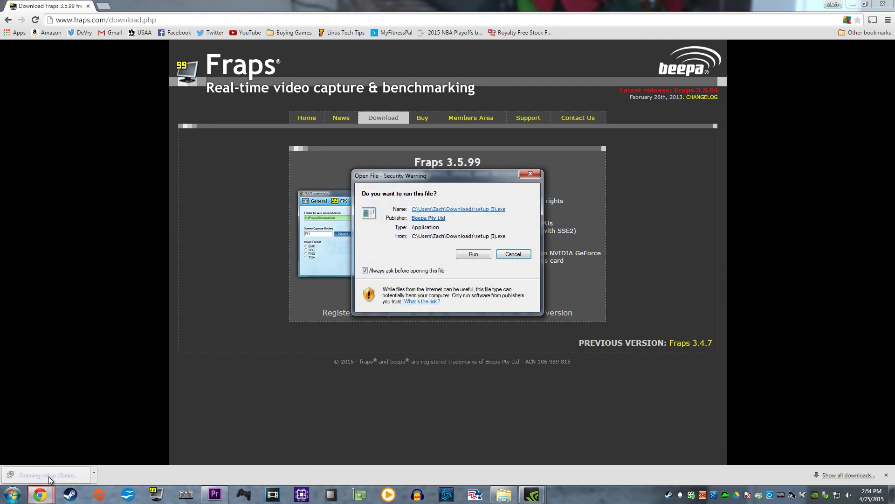
click(473, 253)
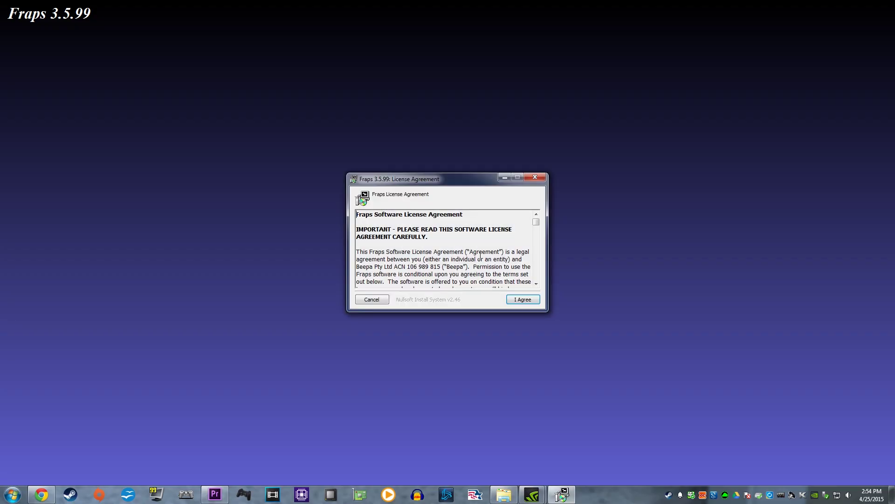
Install Fraps 3.5.99 with the default options and the Fraps Start Menu folder, and close the completed installer.
click(524, 299)
click(523, 300)
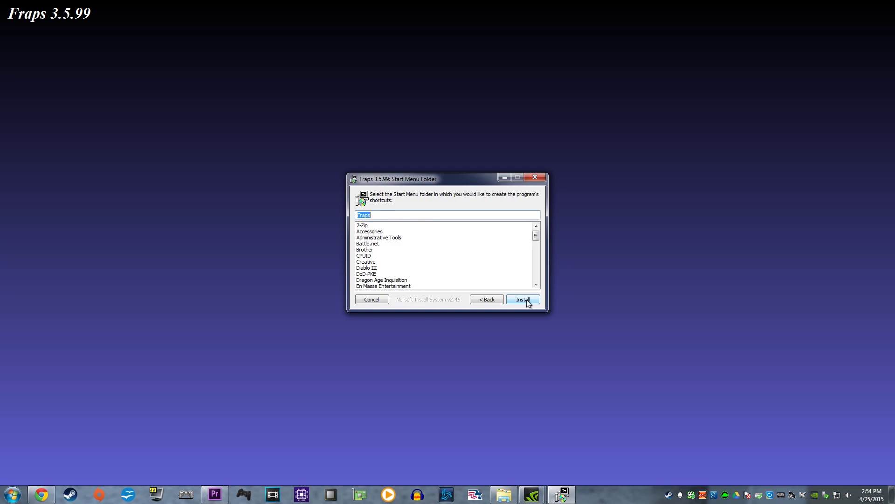
click(527, 300)
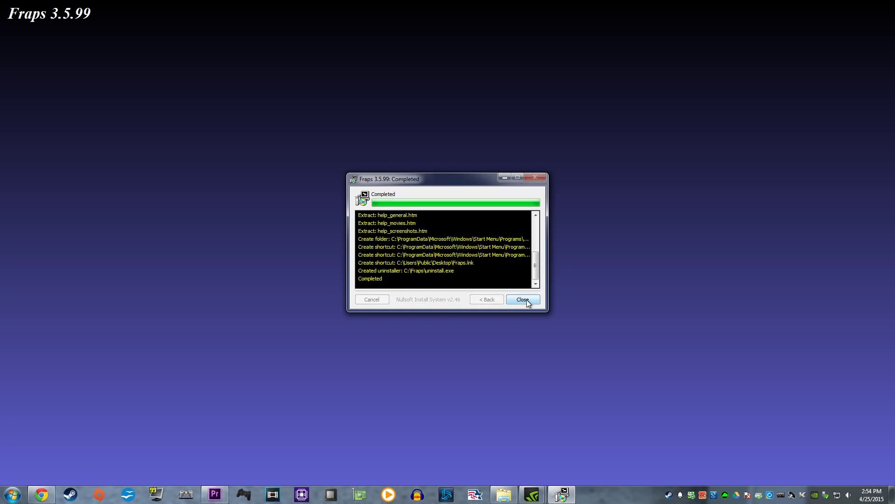
click(522, 300)
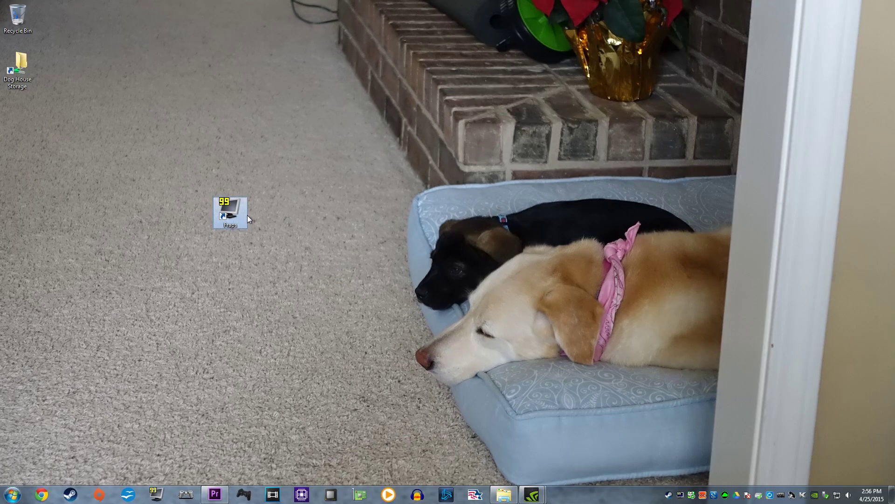
Review the FPS, Movies, Screenshots and General settings in Fraps, including the start-up options.
click(390, 178)
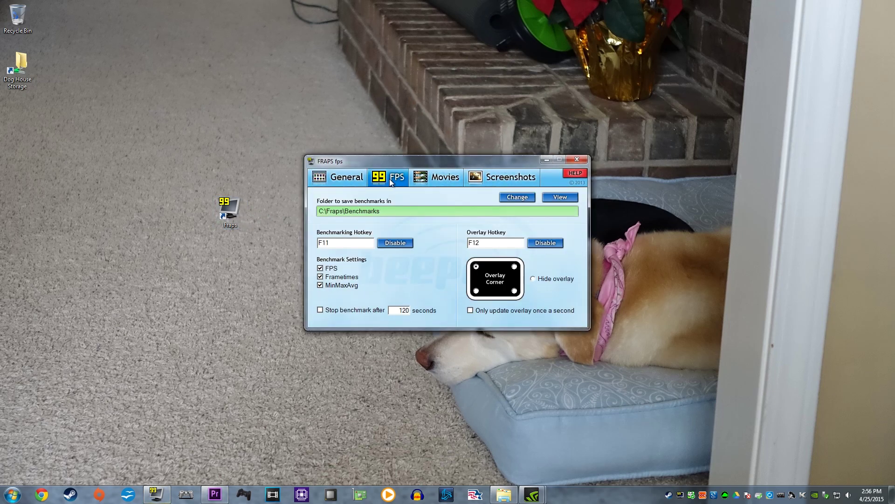
click(436, 182)
click(511, 181)
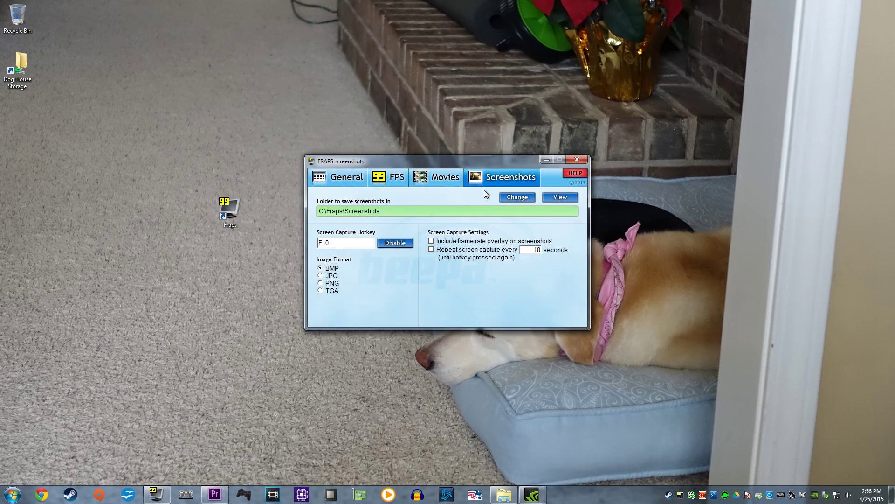
click(340, 176)
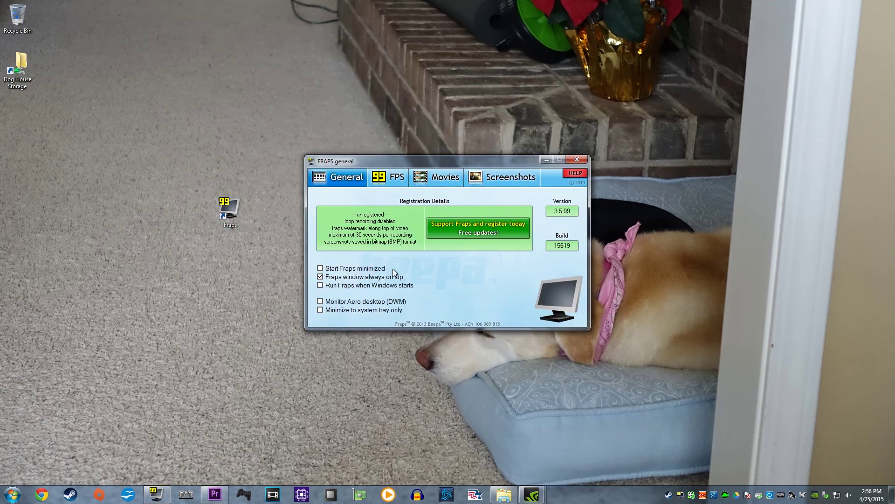
click(332, 273)
click(339, 286)
Choose C:\Fraps\Benchmarks as the folder for saving Fraps benchmarks.
click(392, 181)
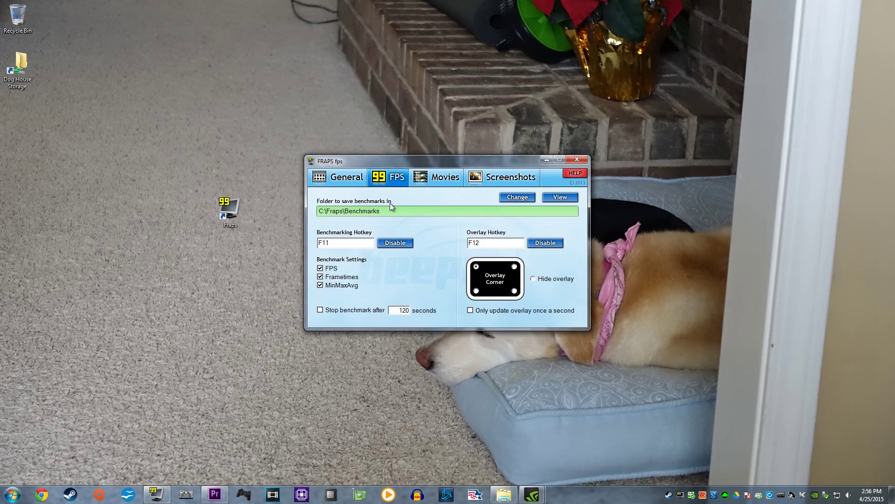
click(511, 199)
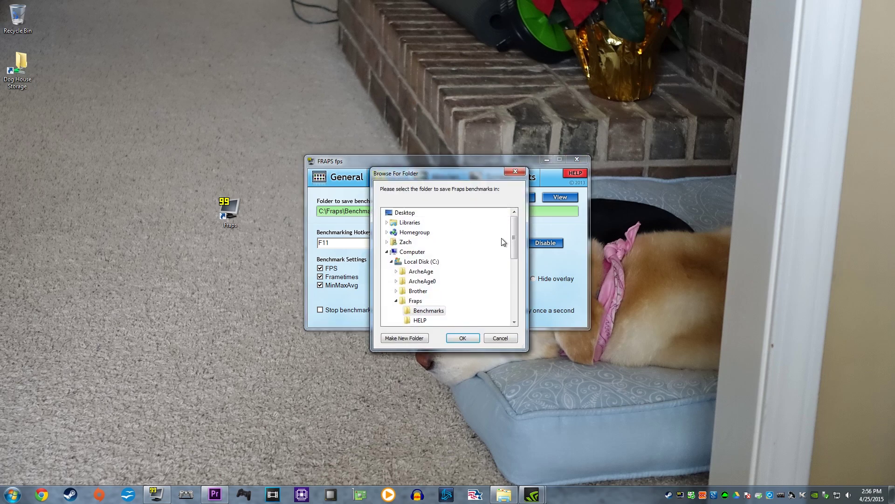
scroll(514, 233, down, 1)
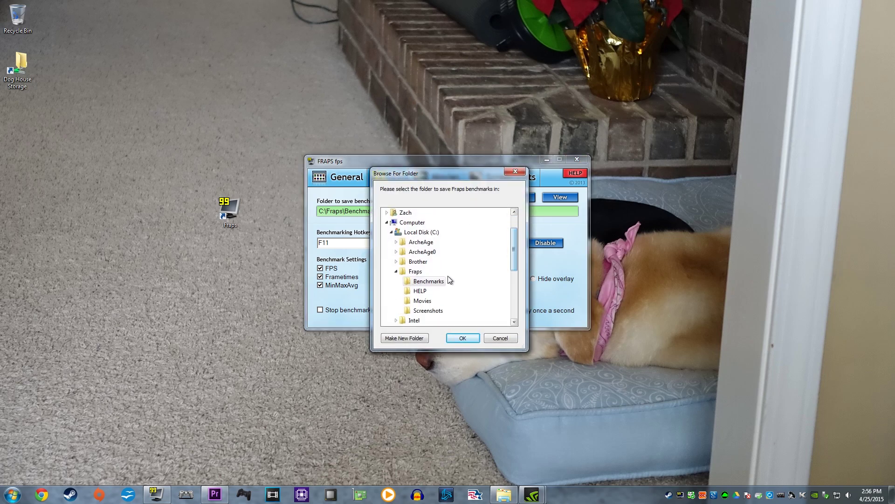
click(468, 339)
Open the FRAPSLOG file from the Benchmarks folder, examine the TombRaider benchmark entry, and close the file and folder.
click(515, 493)
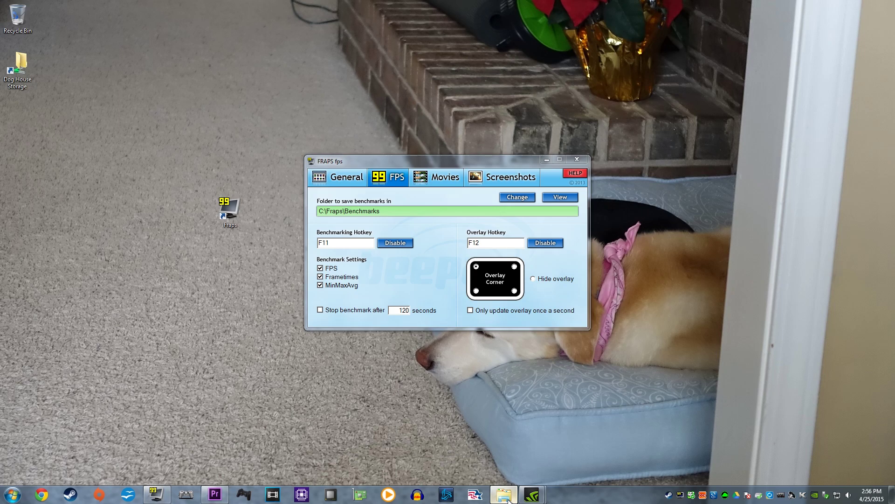
click(149, 172)
double_click(149, 170)
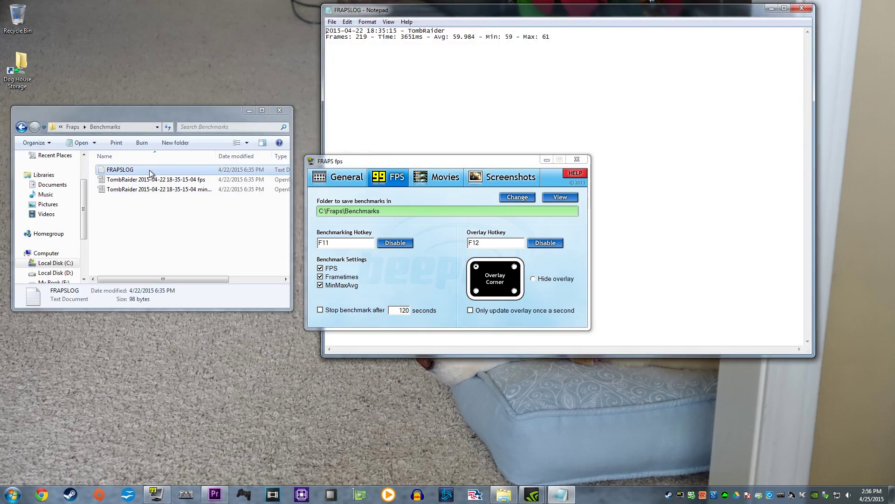
drag(384, 44, 299, 31)
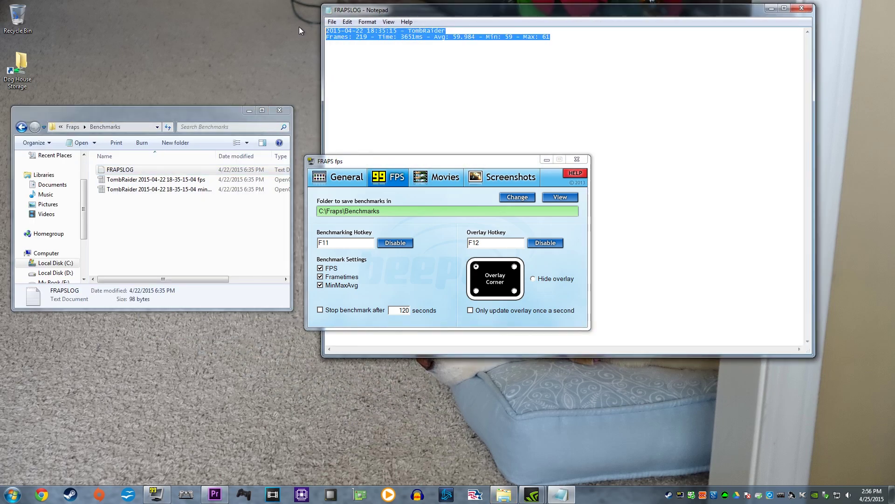
click(375, 56)
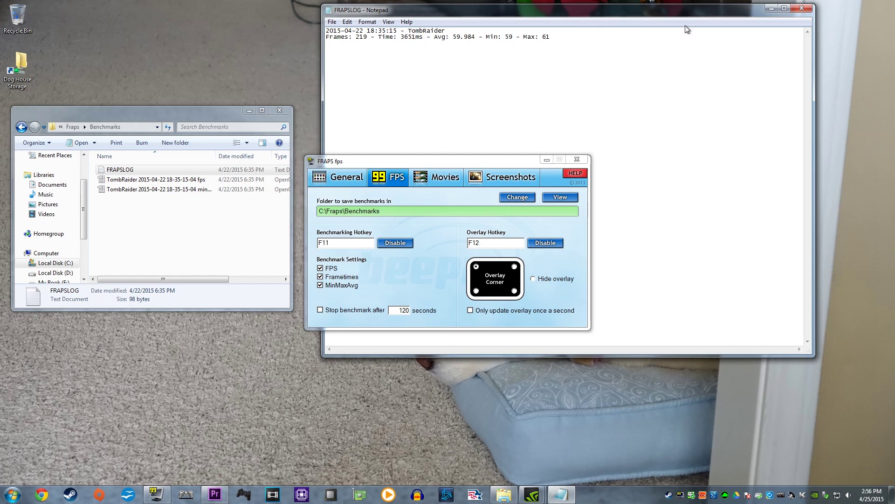
click(802, 8)
click(279, 110)
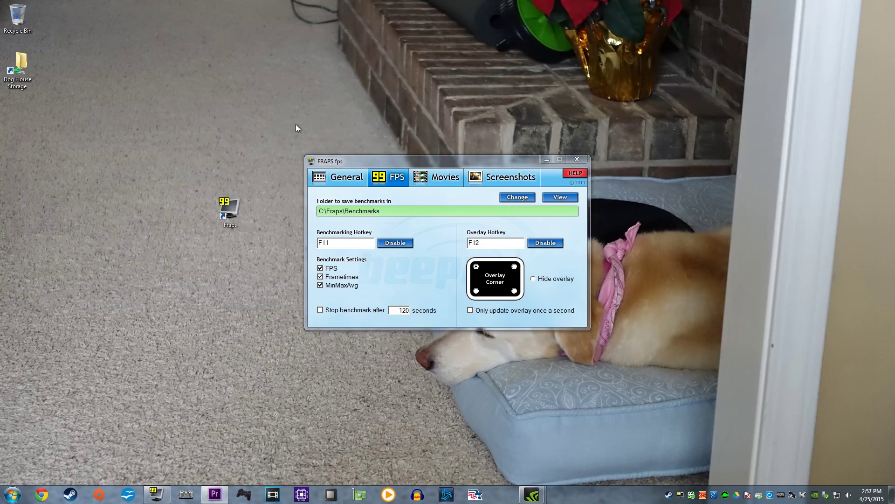
click(329, 269)
click(327, 268)
click(330, 277)
click(330, 276)
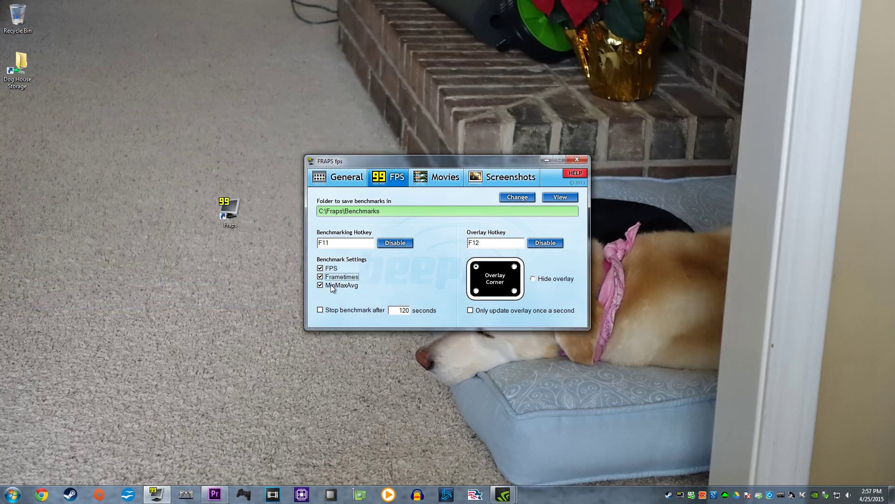
click(330, 284)
click(330, 284)
Set the benchmark stop time to 60 seconds and leave the automatic stop disabled.
click(336, 313)
key(Tab)
text(60)
click(320, 309)
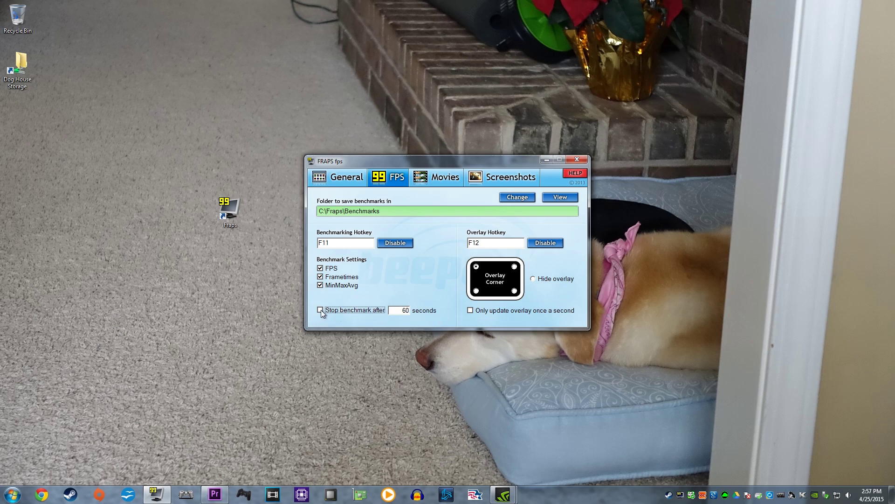
Try the frame-rate overlay in the upper-right and lower-left corners, and set it to the lower-right corner.
click(514, 267)
click(476, 291)
click(514, 290)
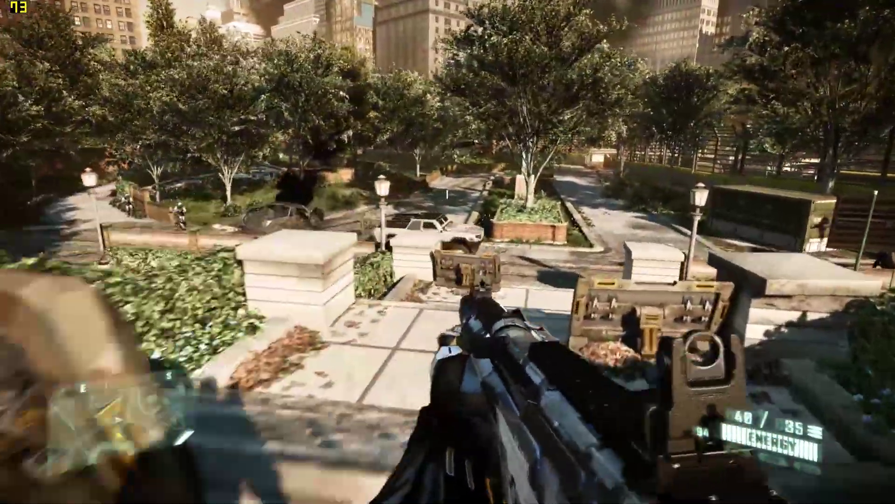
key(w)
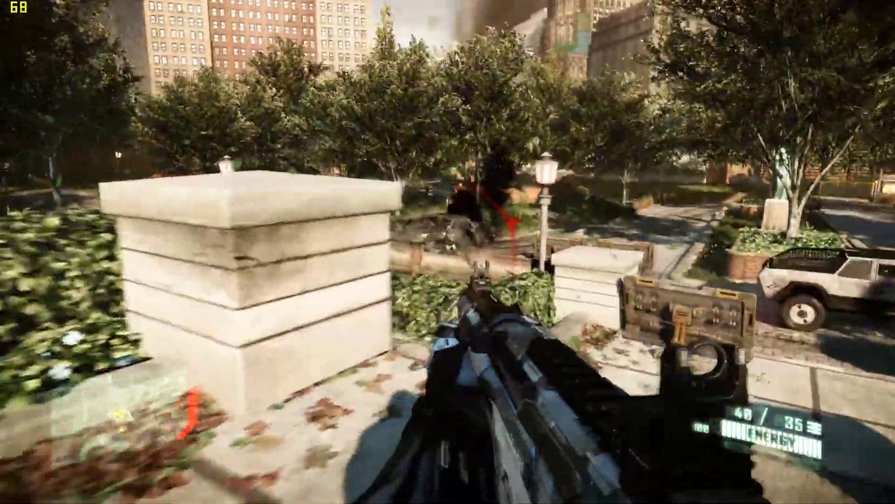
right_click(448, 252)
click(448, 252)
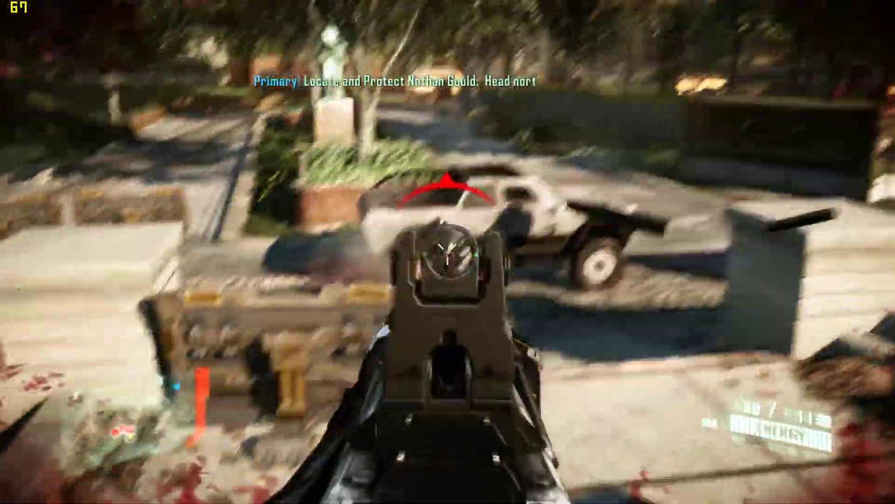
click(448, 251)
right_click(447, 251)
key(w)
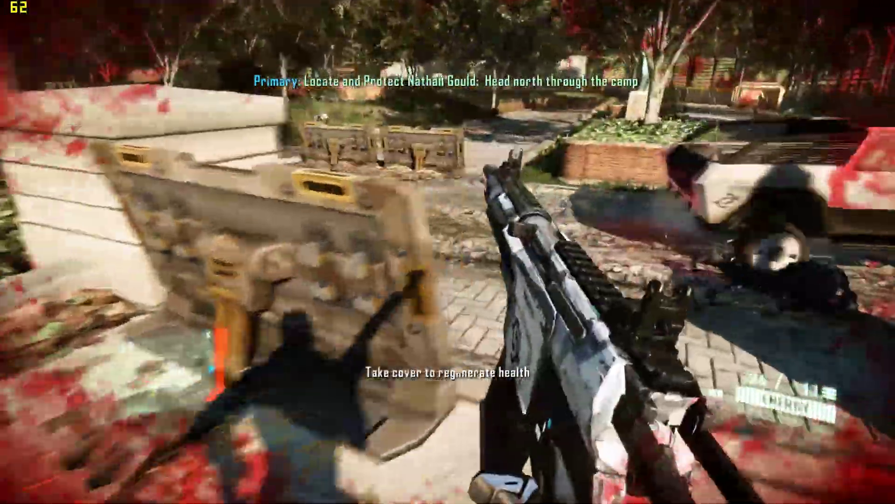
key(w)
key(r)
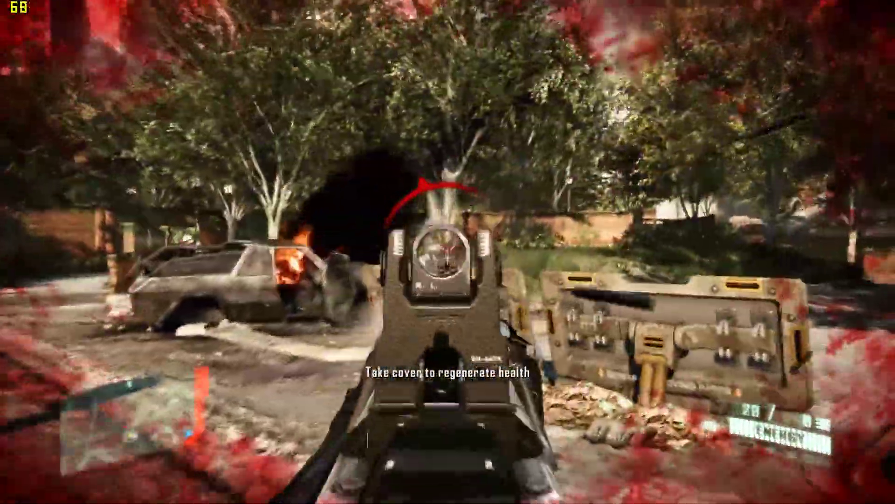